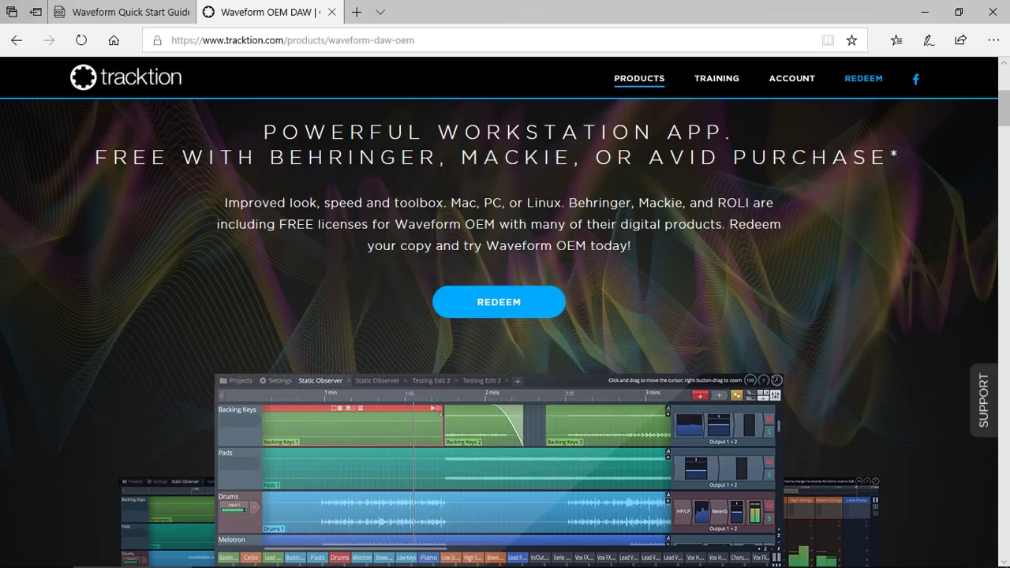
Go back from the Waveform OEM product page and open its Redeem License page.
key("alt+Left")
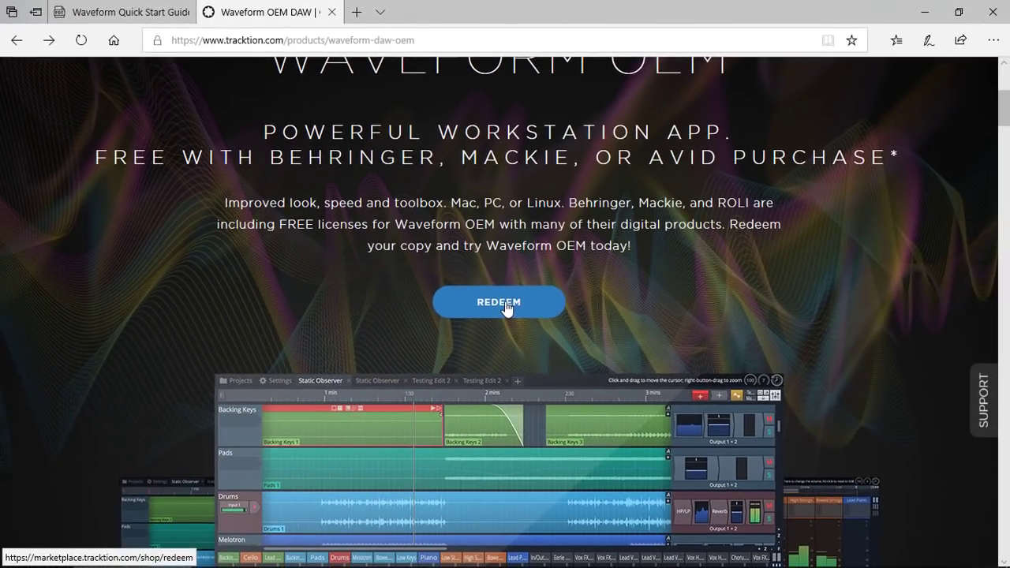
left_click(506, 306)
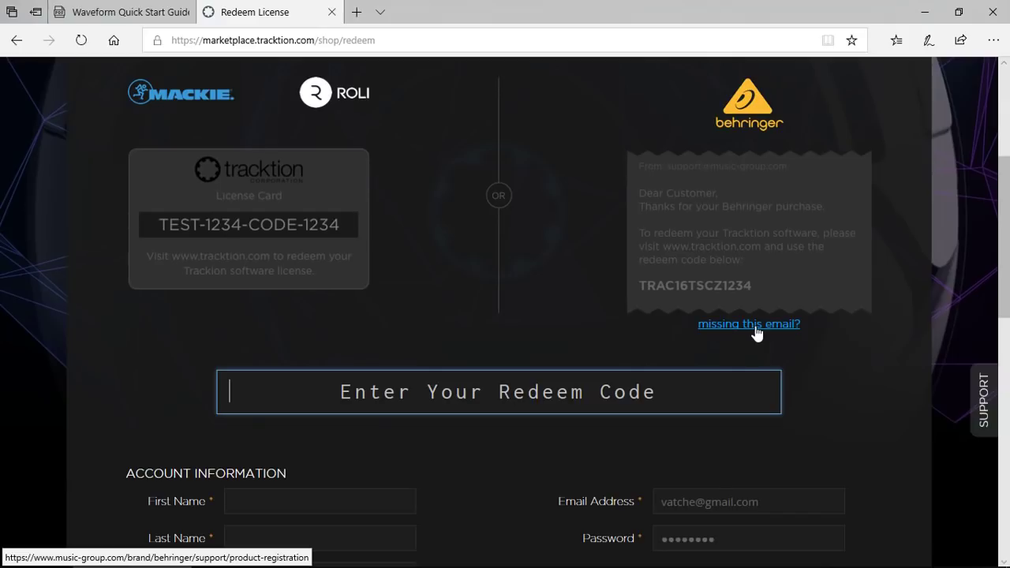
Scroll down the redeem form to review the account and anti-spam fields.
scroll(582, 302, "down", 2)
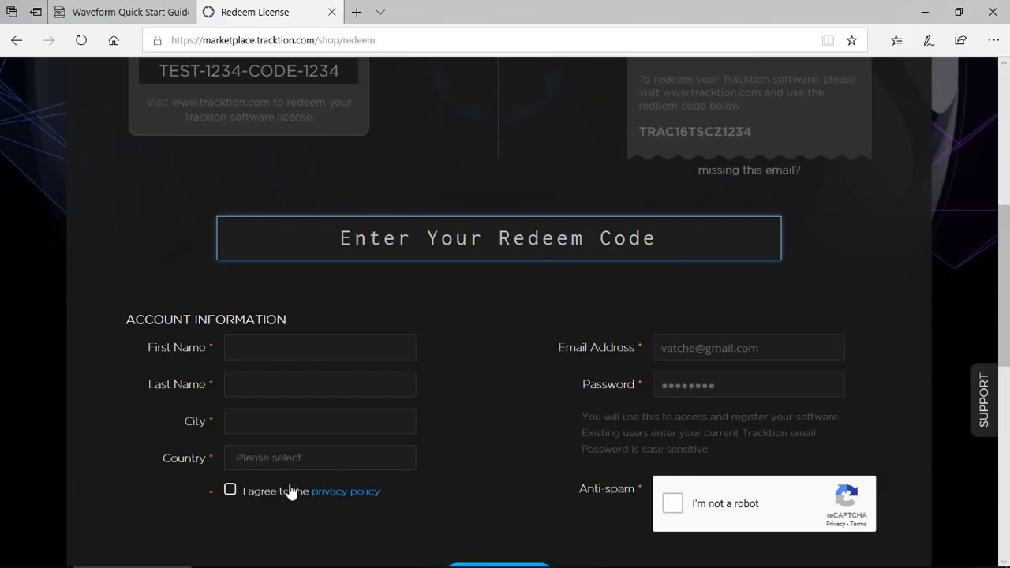
scroll(454, 457, "down", 3)
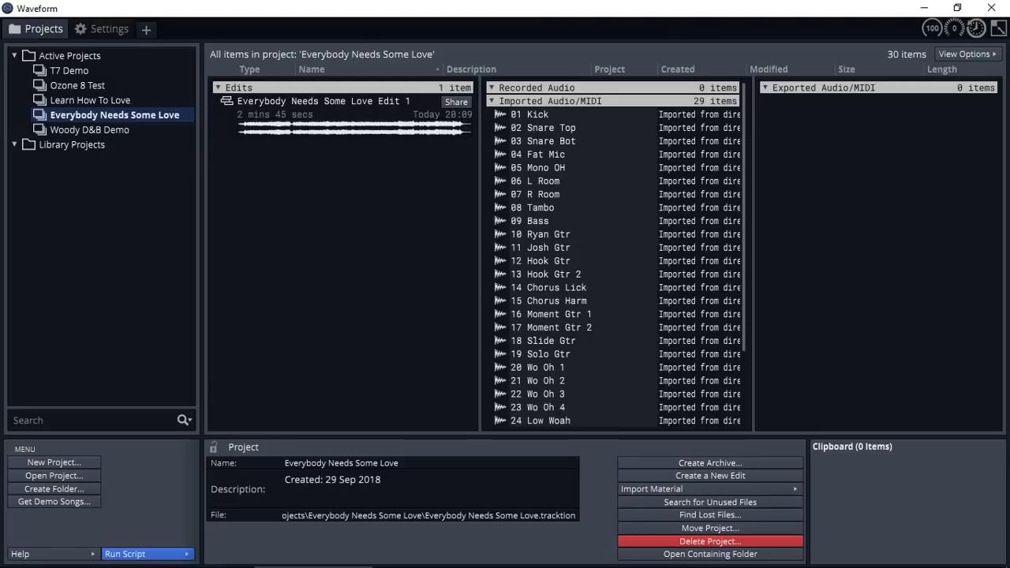
left_click(112, 32)
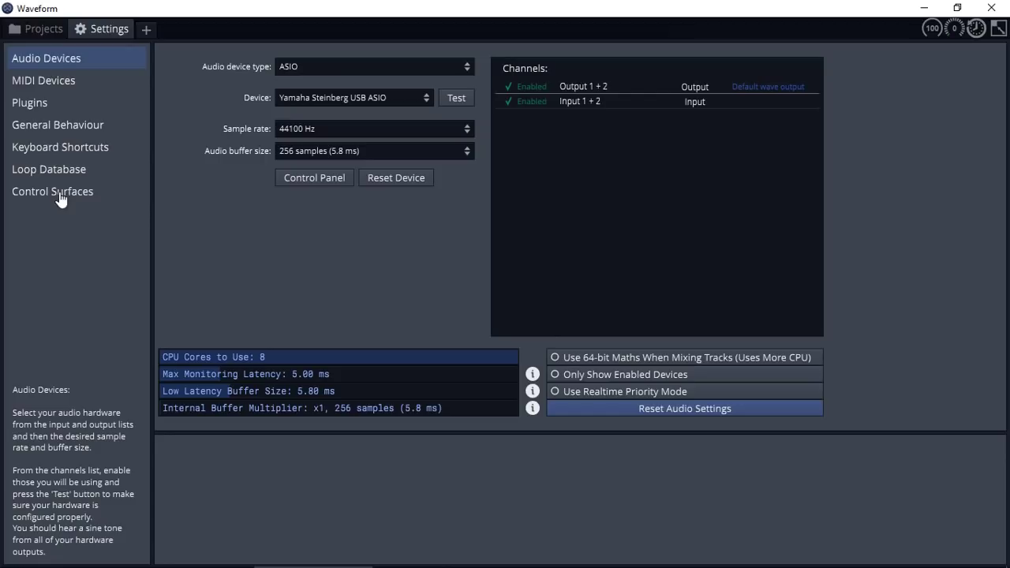
left_click(40, 29)
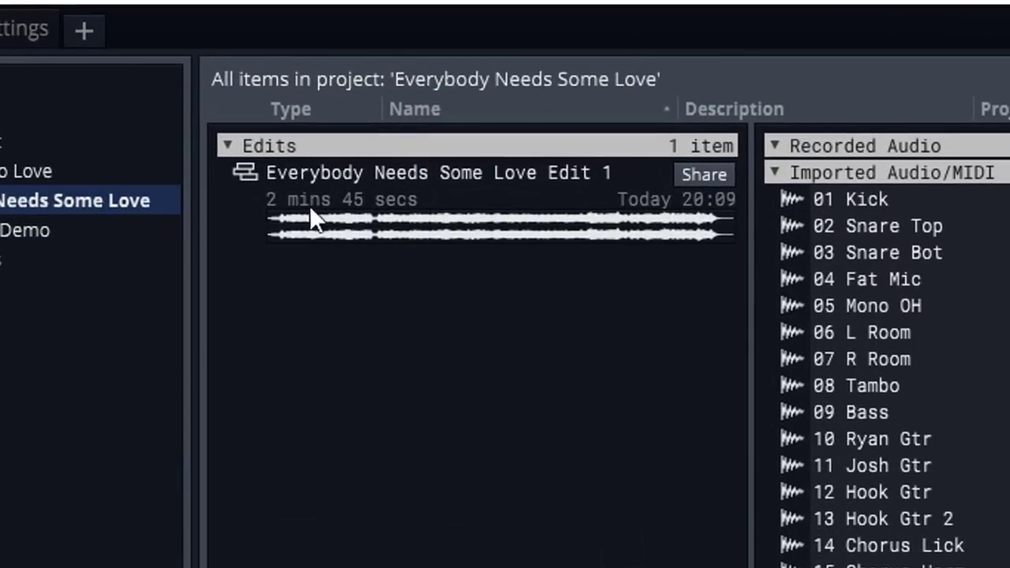
mouse_move(362, 227)
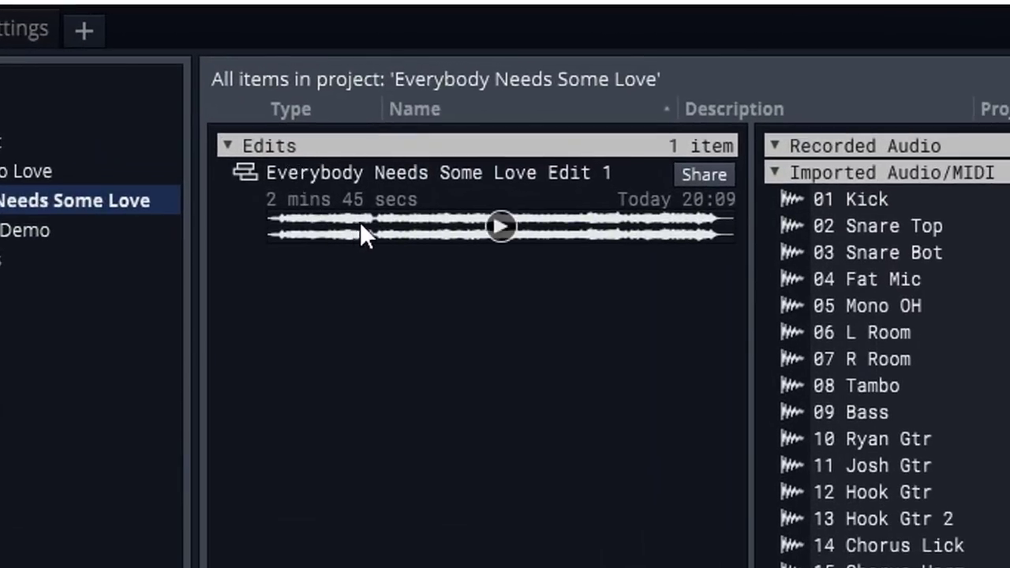
left_click(500, 226)
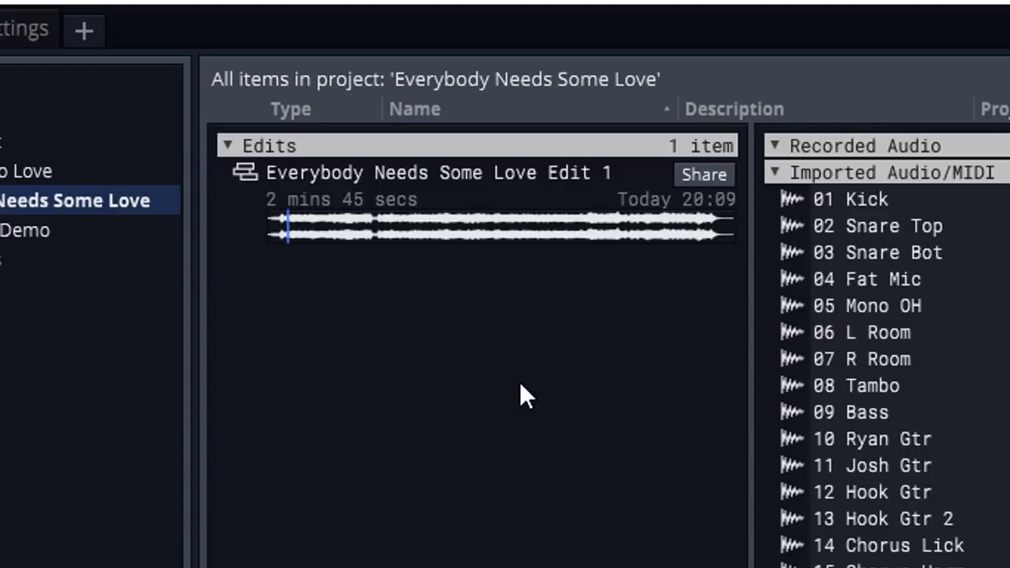
mouse_move(466, 230)
left_click(503, 226)
mouse_move(530, 233)
mouse_move(464, 215)
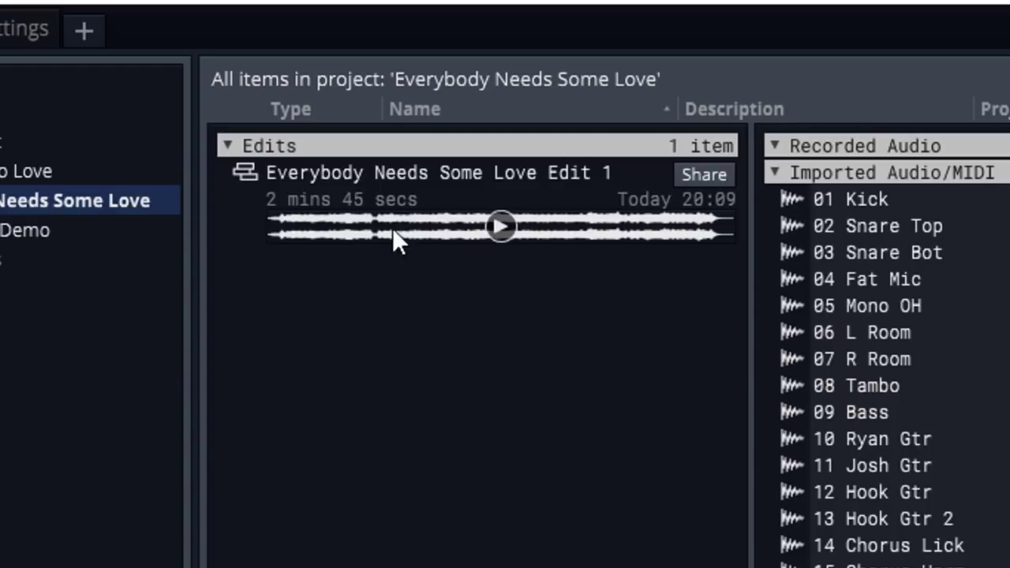
Open Everybody Needs Some Love Edit 1, then toggle the mixer panel off and back on.
double_click(393, 178)
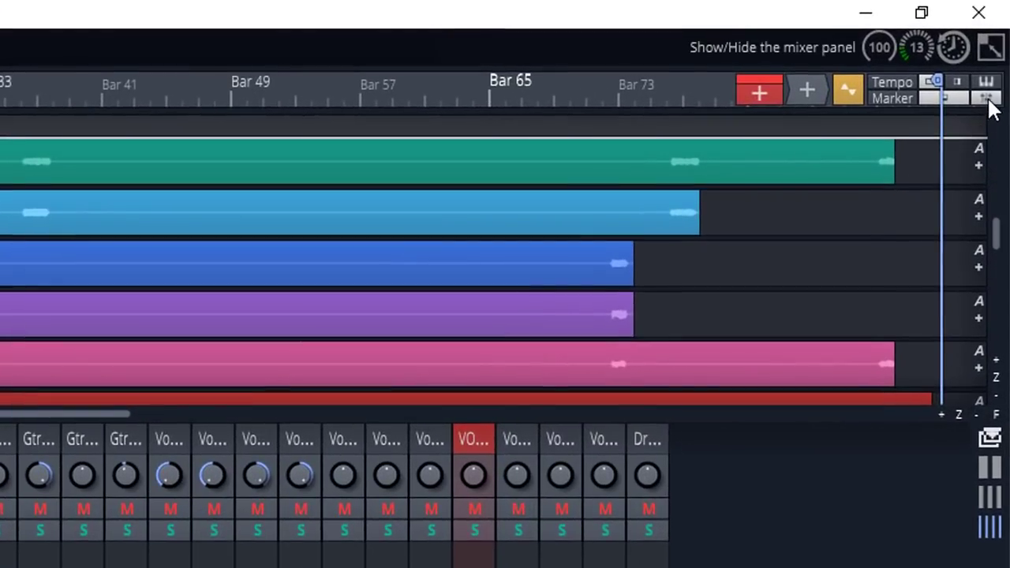
left_click(987, 98)
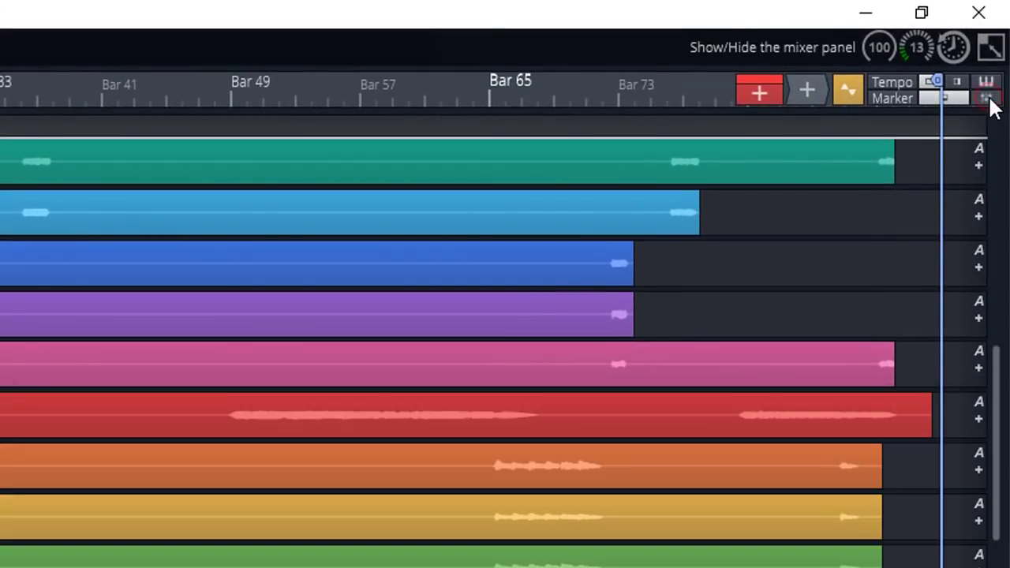
left_click(992, 101)
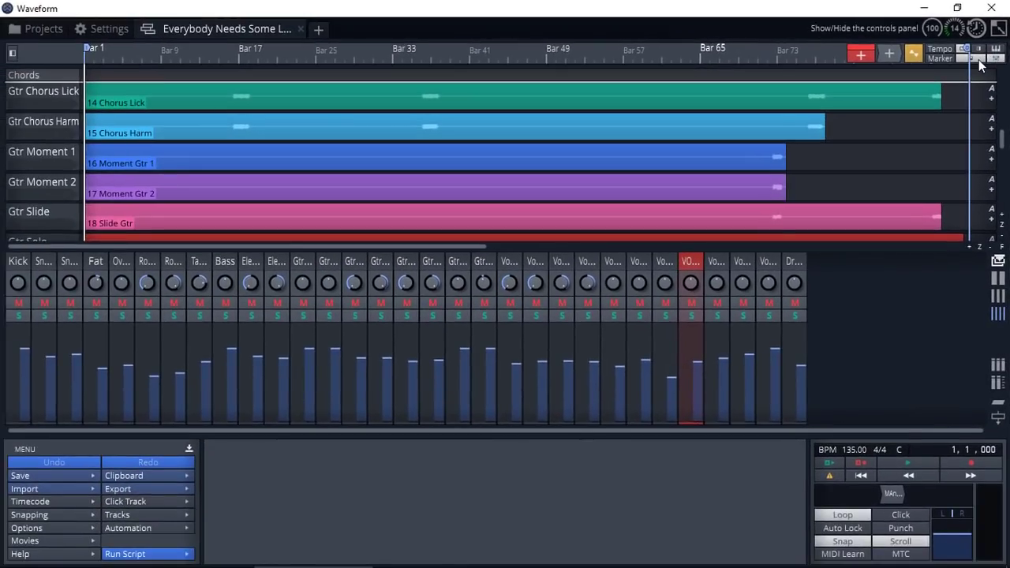
Hide the controls panel, show per-track output levels, and hide the mixer so tracks fill the window.
left_click(980, 63)
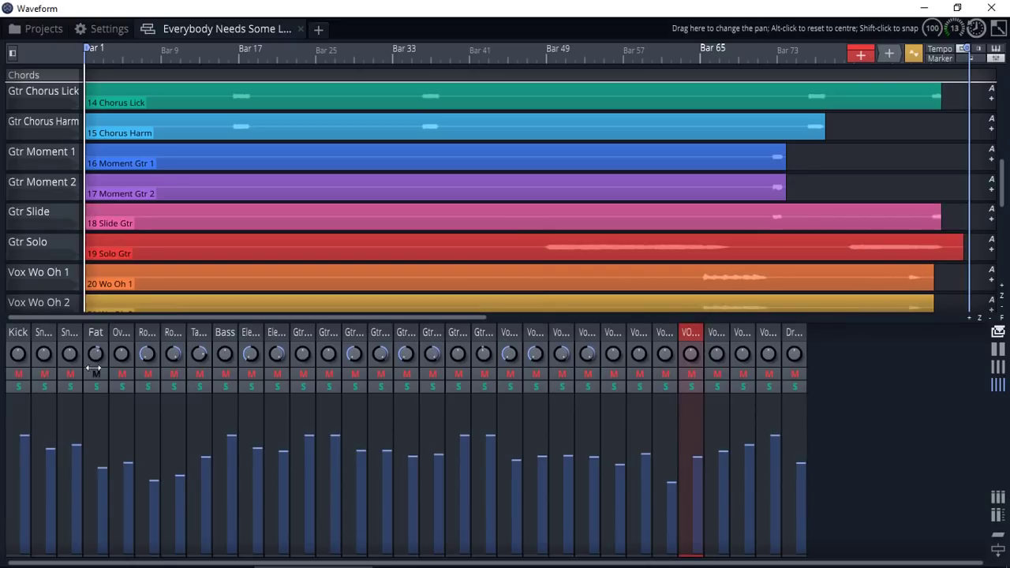
left_click(993, 55)
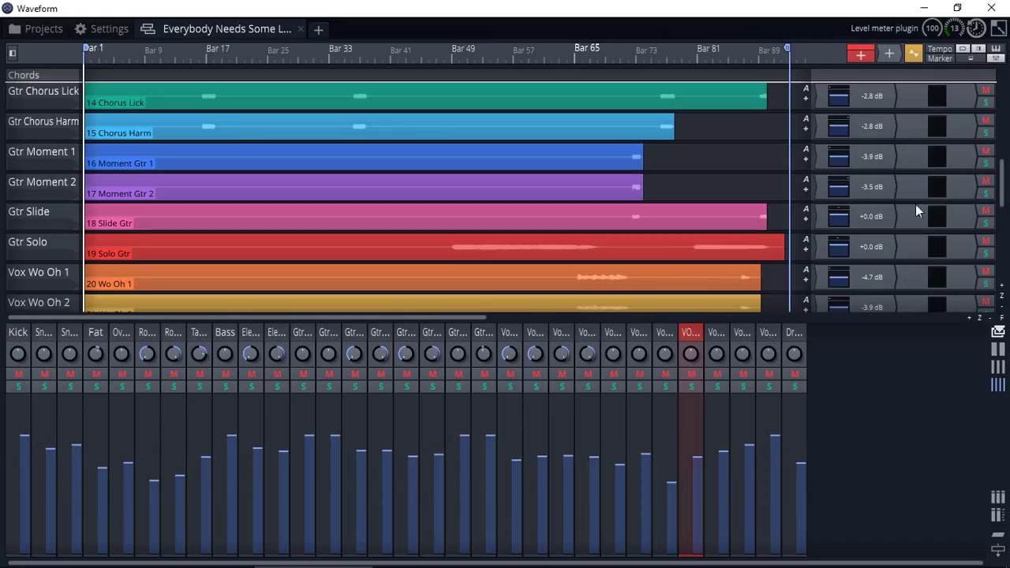
scroll(1006, 186, "down", 1)
left_click_drag(1005, 186, 1006, 93)
left_click(996, 52)
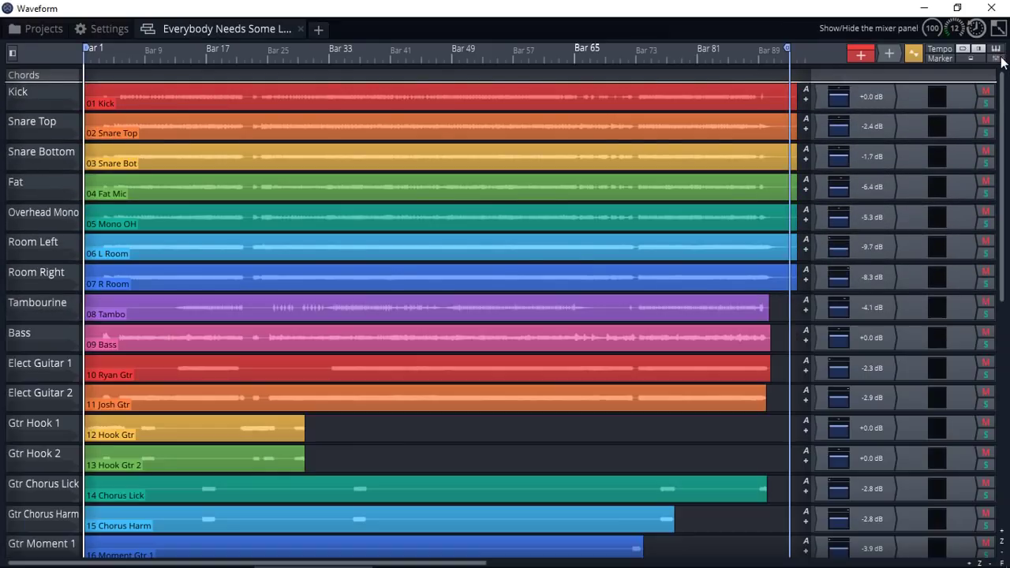
mouse_move(1001, 183)
left_mouse_down()
mouse_move(1001, 407)
mouse_move(1001, 183)
left_mouse_up()
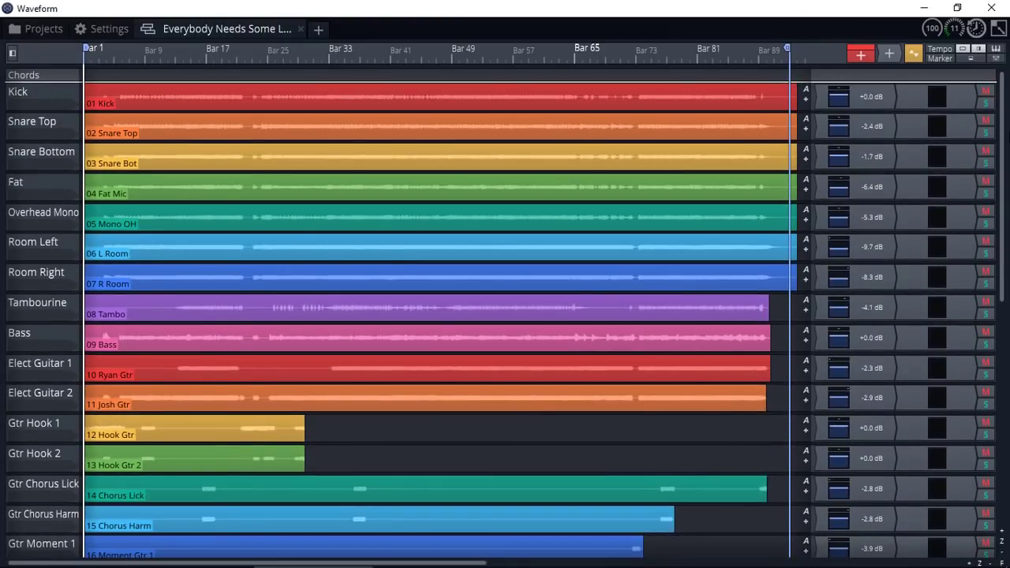
Swap the output levels for a taller channel-strip mixer and settle on narrow strips.
left_click(996, 51)
left_click(996, 58)
left_click(997, 60)
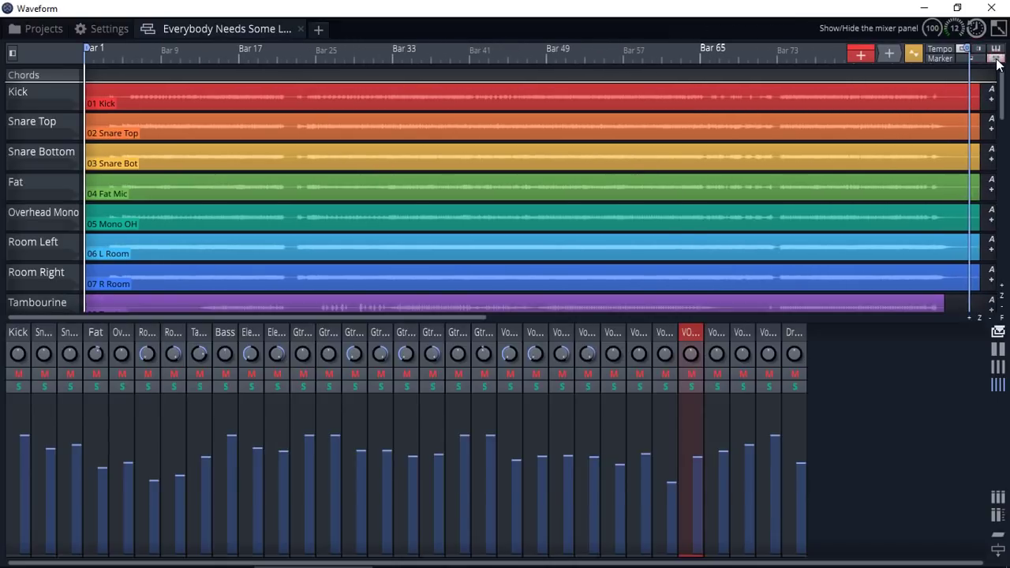
left_click(999, 350)
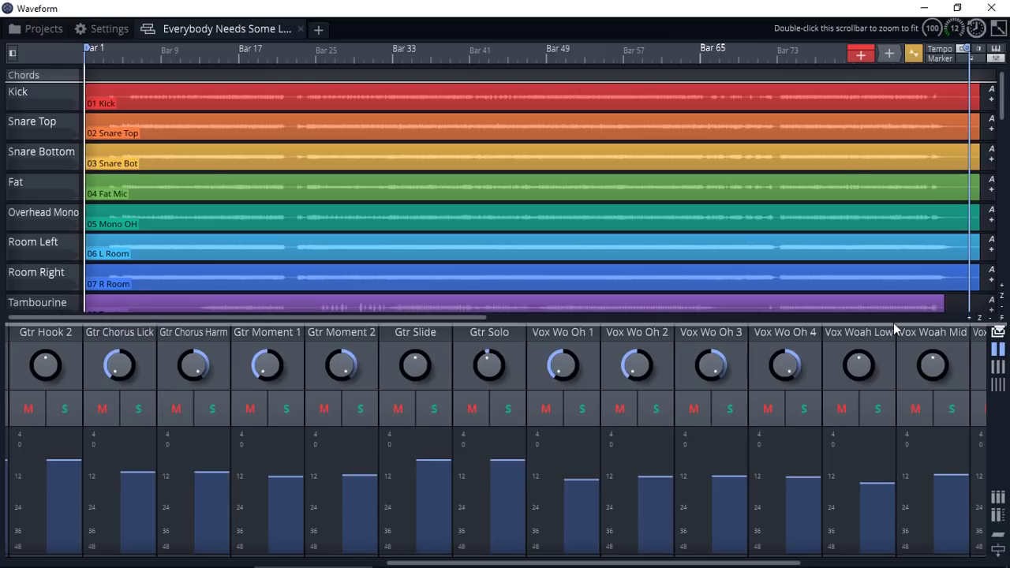
left_click_drag(893, 323, 873, 157)
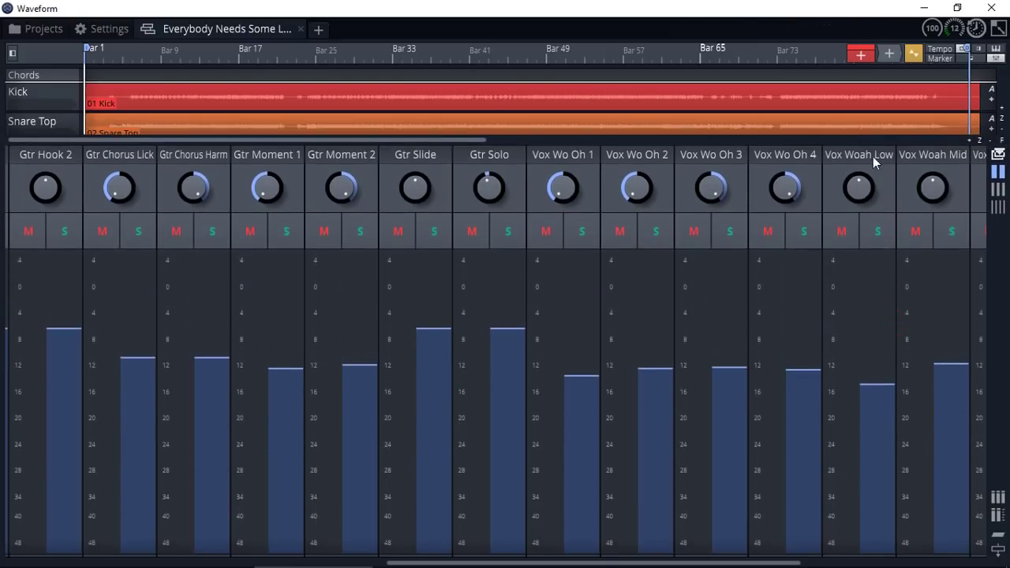
left_click(1001, 190)
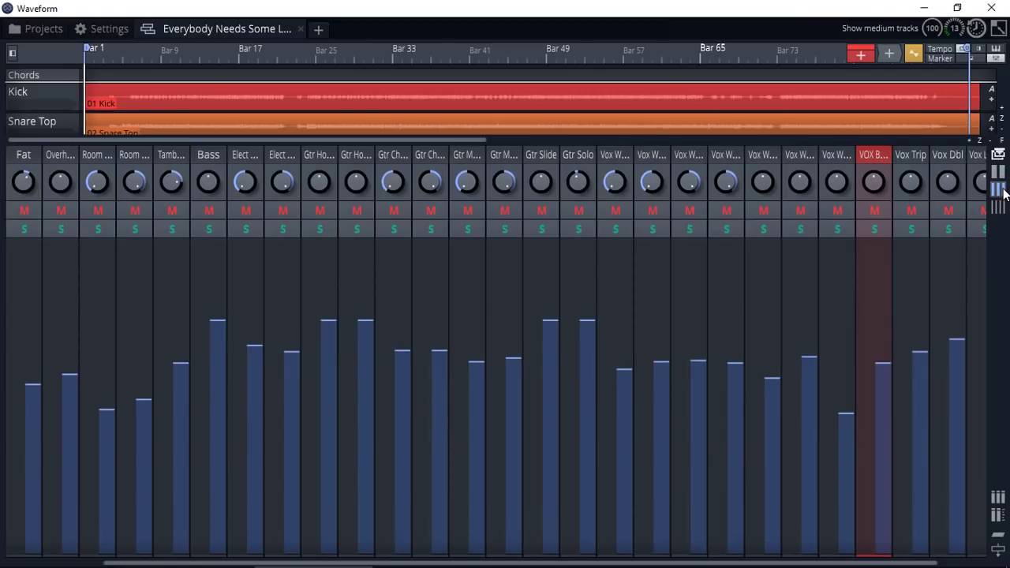
left_click(999, 207)
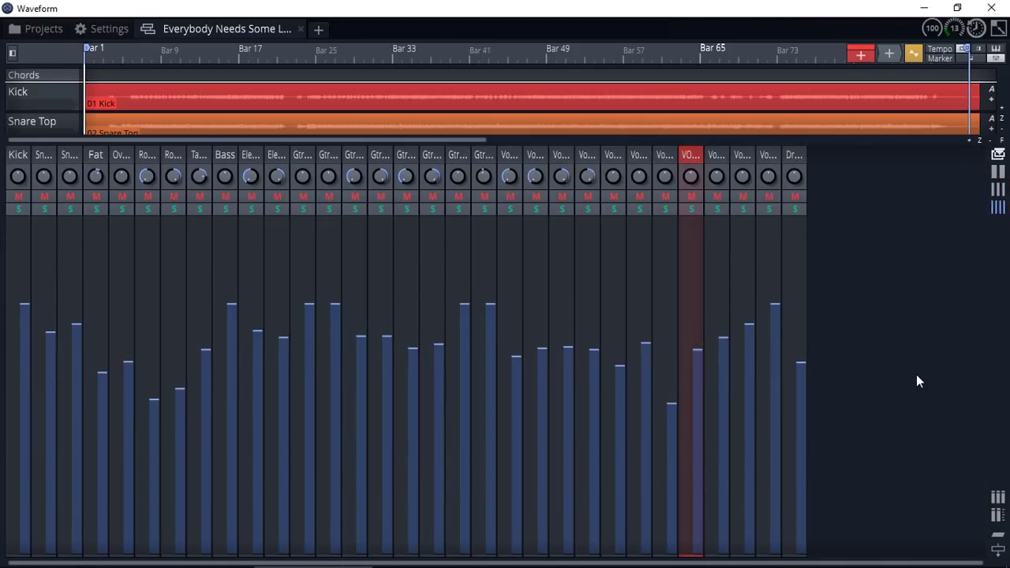
Add big dB-scaled meters to every channel, play the song, and hide the small meter row.
left_click(999, 499)
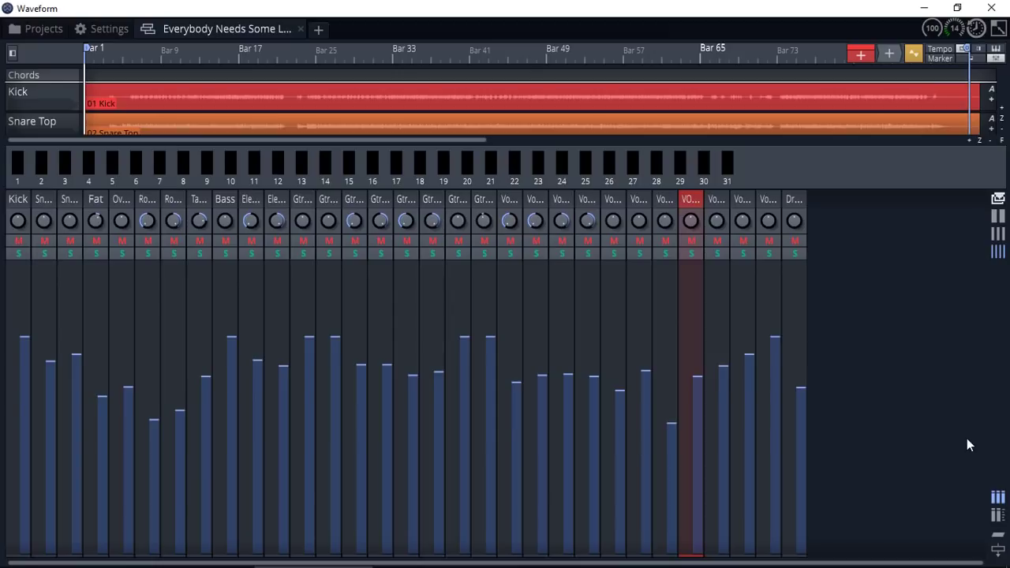
key("space")
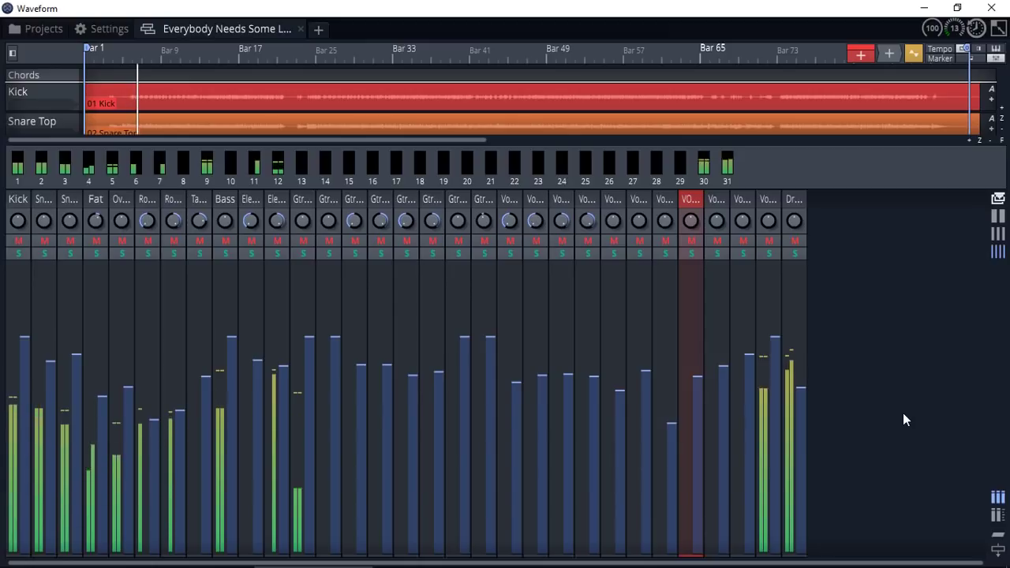
key("space")
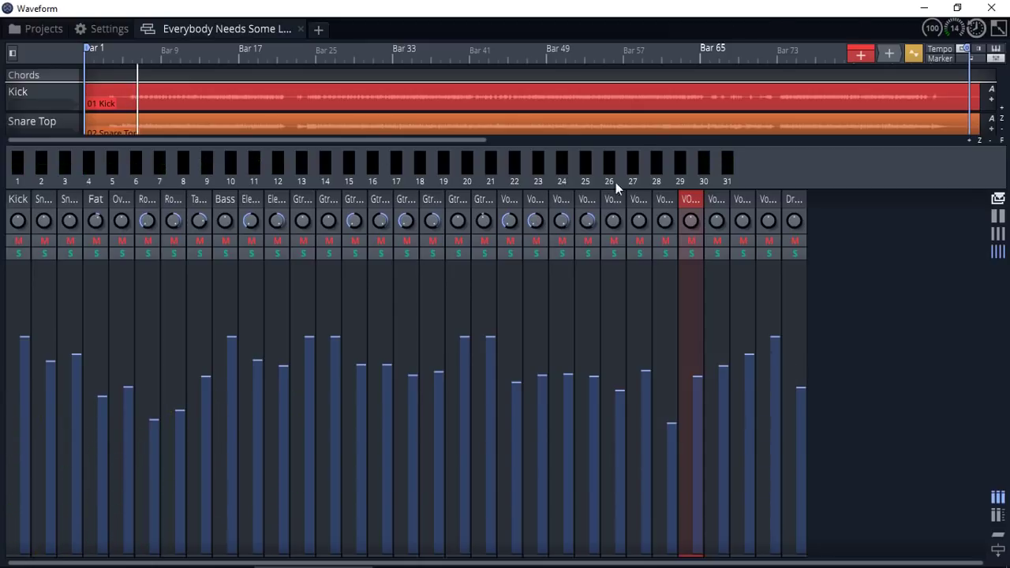
left_click(999, 515)
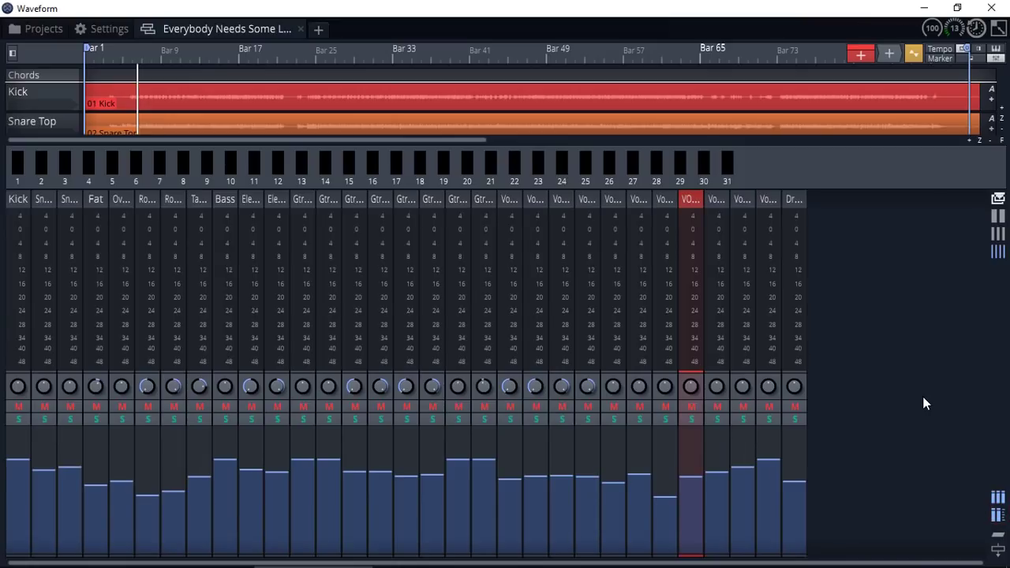
key("space")
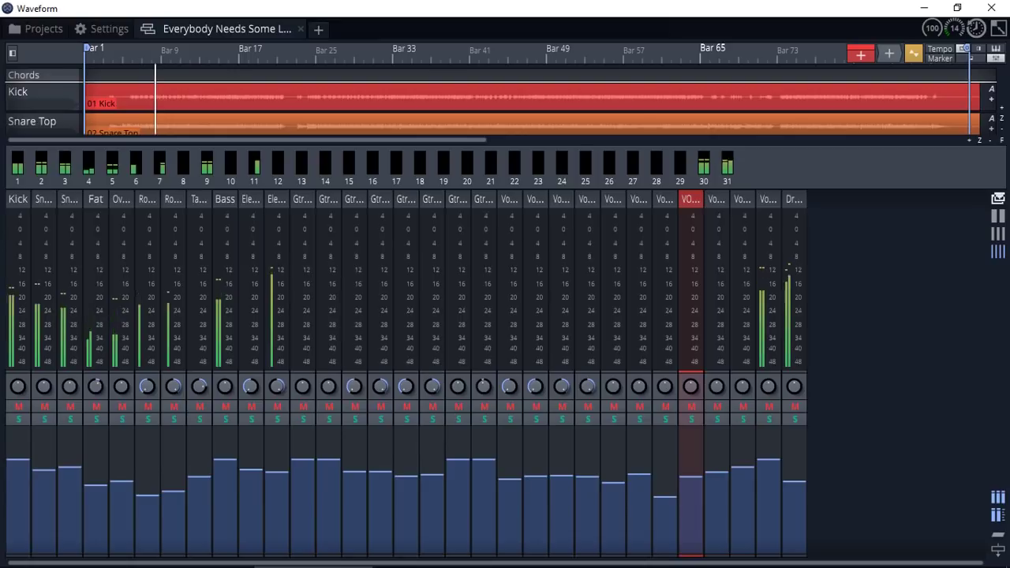
left_click(998, 498)
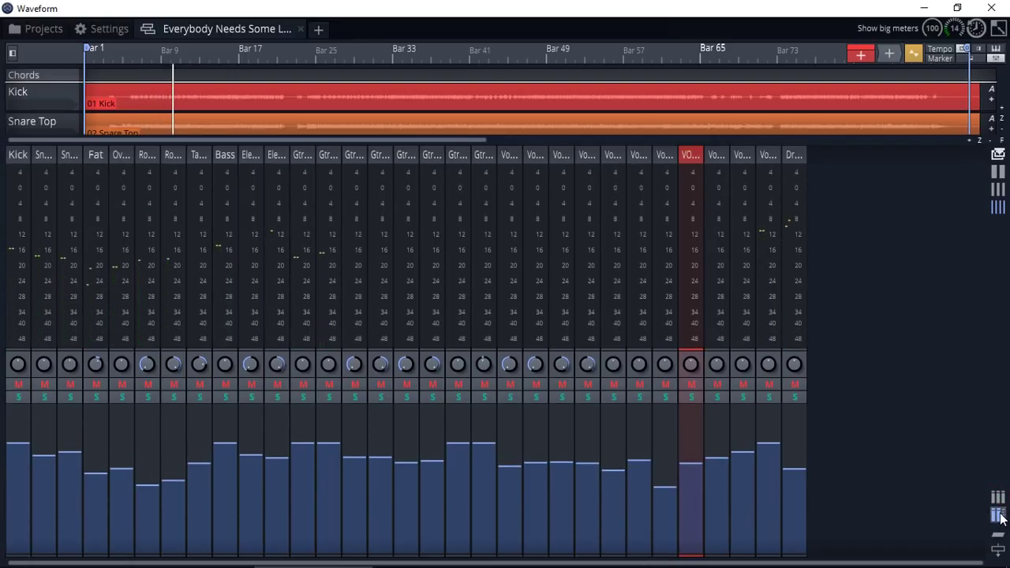
Hide the big meters and show each channel's VolPan and Meter plugin list.
left_click(998, 516)
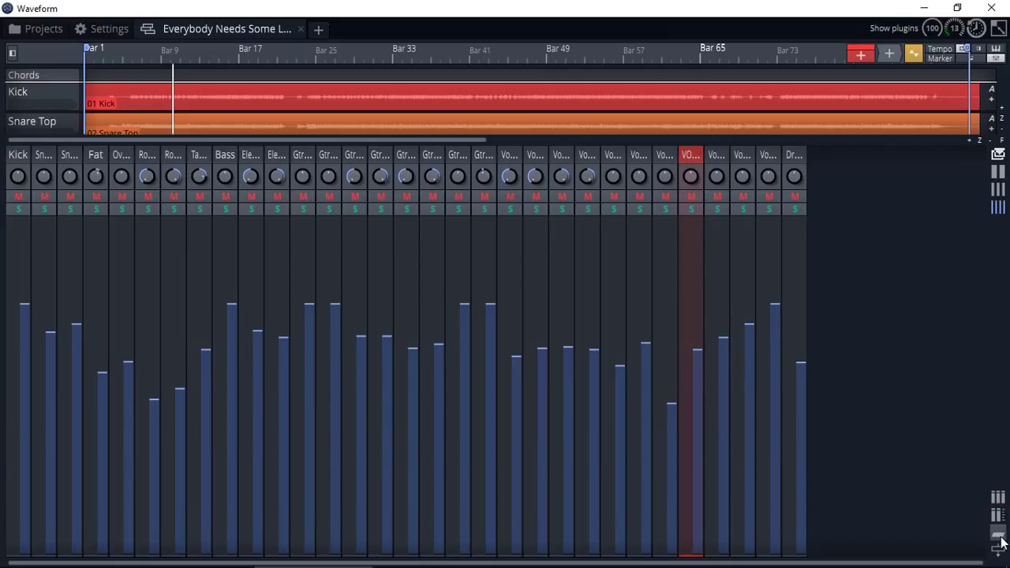
left_click(999, 539)
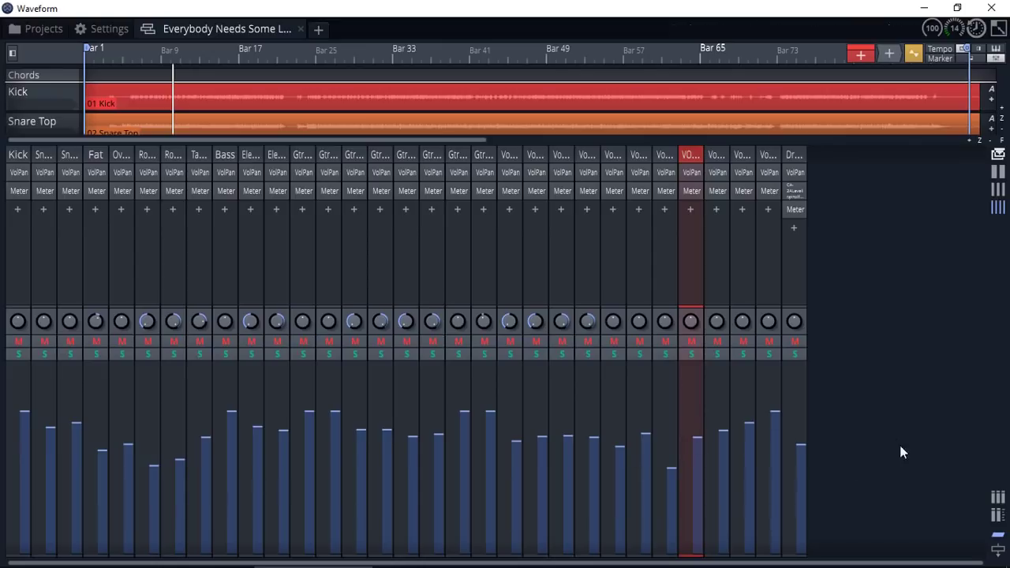
Show each channel's output routing and colour the Drums BUS track purple.
left_click(998, 550)
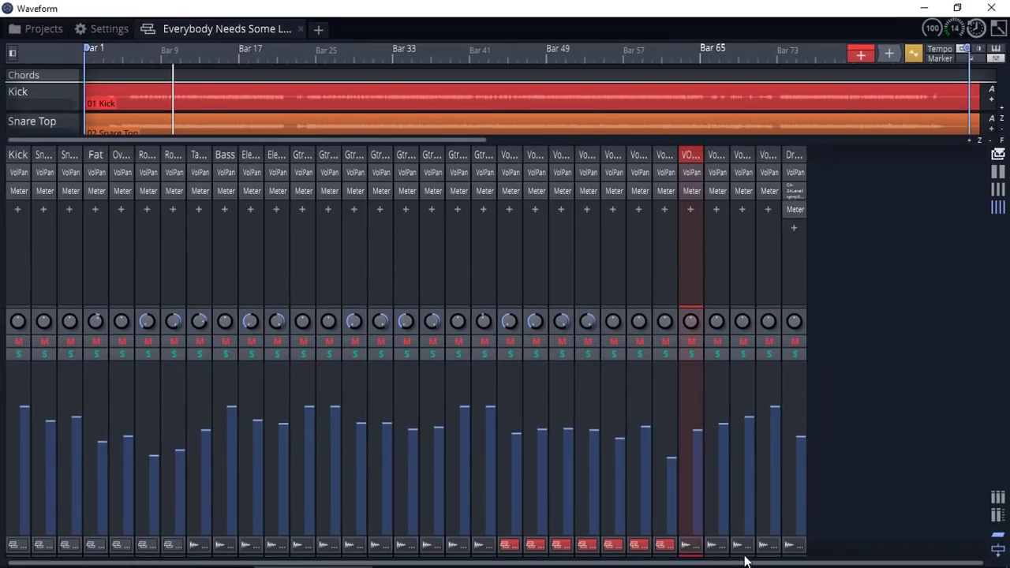
left_click(801, 528)
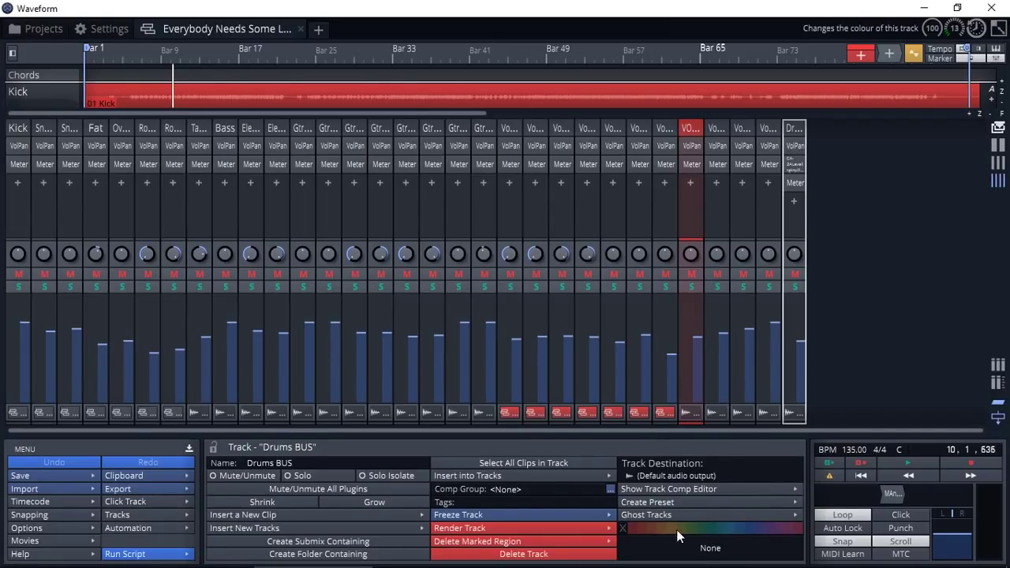
left_click(759, 529)
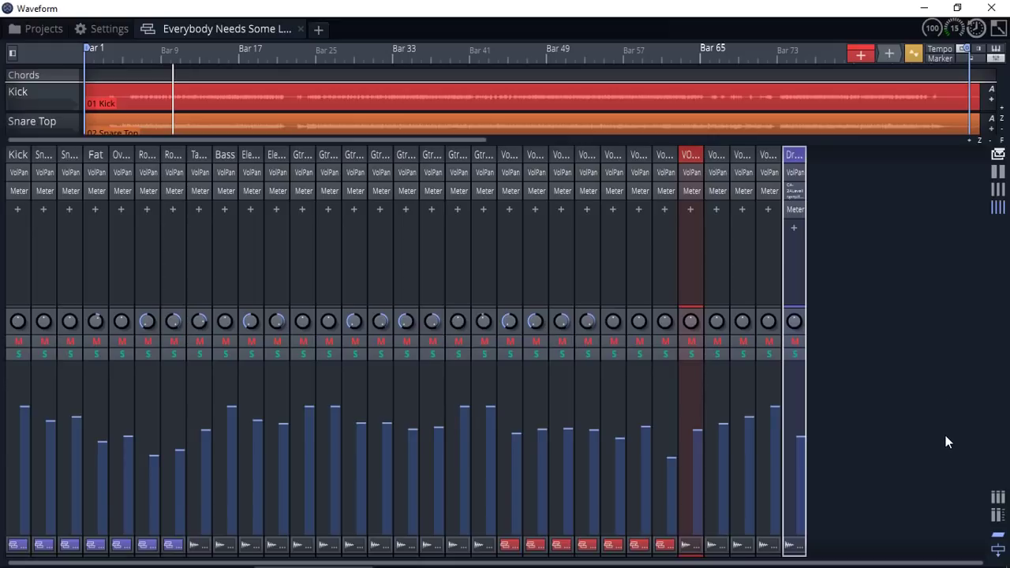
Hide the outputs row, resize the arrangement and mixer areas, and start playback.
left_click(998, 550)
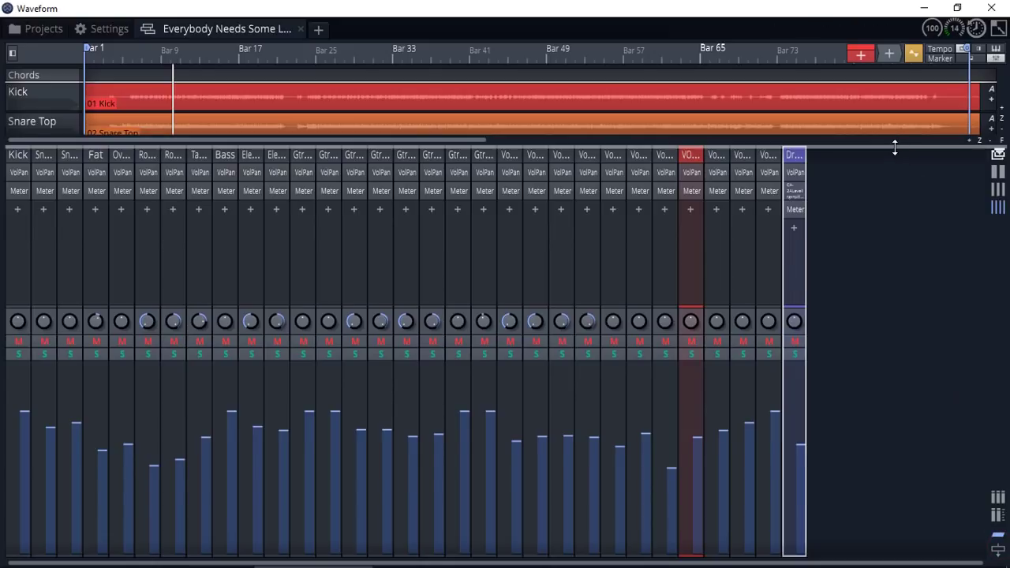
left_click_drag(895, 147, 903, 344)
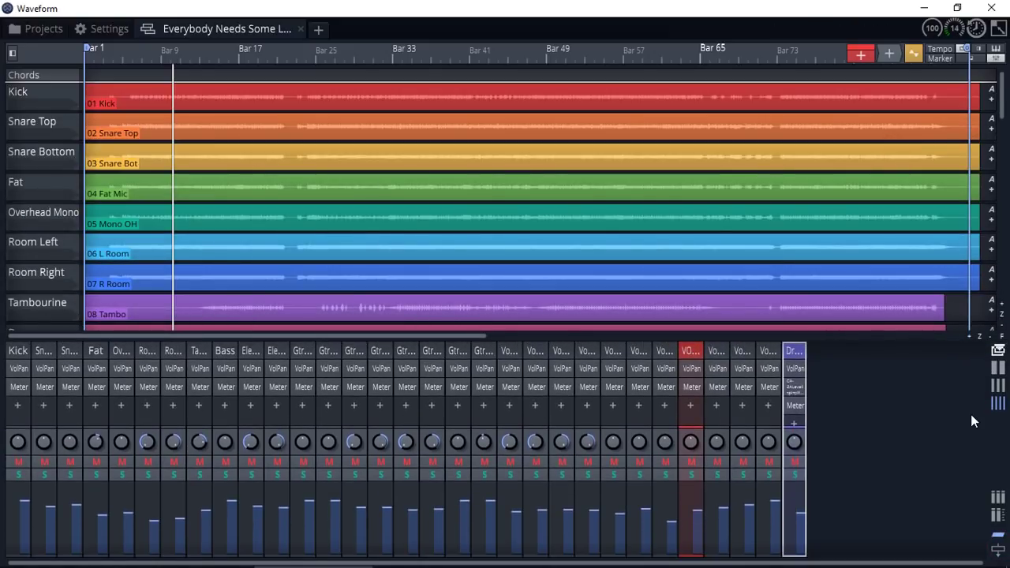
key("space")
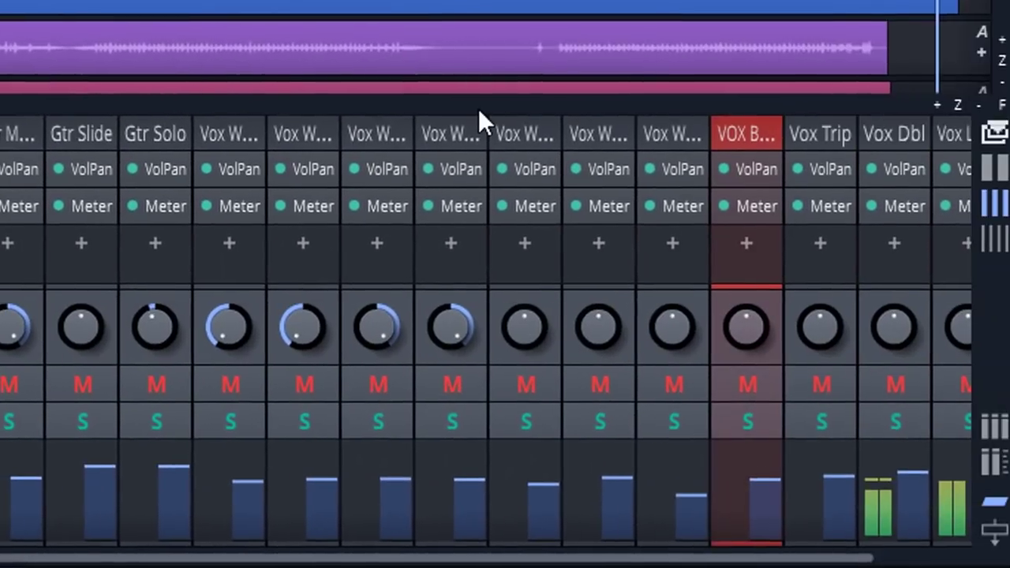
left_click(470, 115)
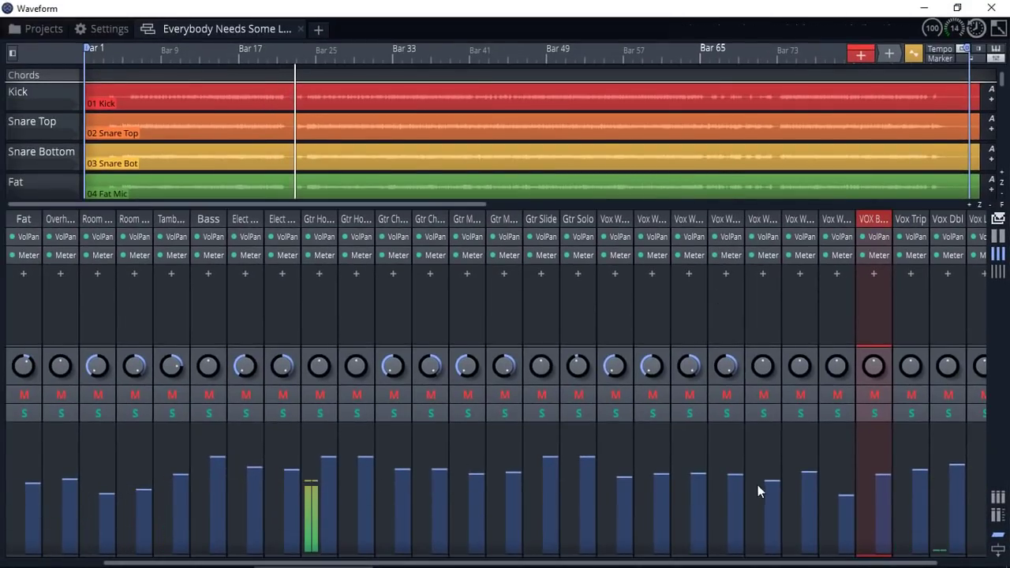
Lower the Gtr Ho fader to -20.26 dB and the Drums BUS fader to -14.49 dB.
mouse_move(327, 461)
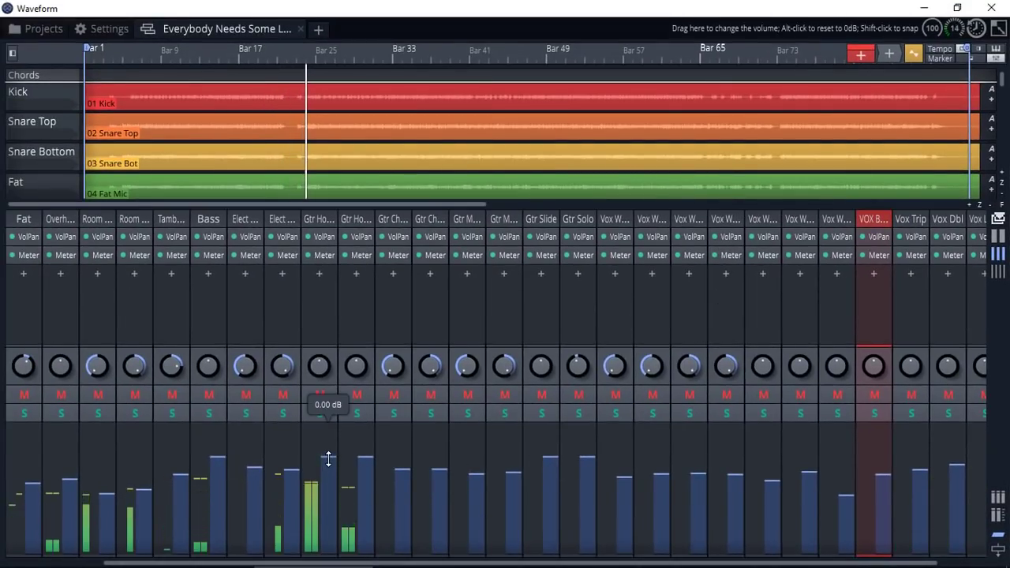
mouse_move(328, 459)
left_mouse_down()
mouse_move(327, 555)
mouse_move(332, 452)
mouse_move(329, 479)
left_mouse_up()
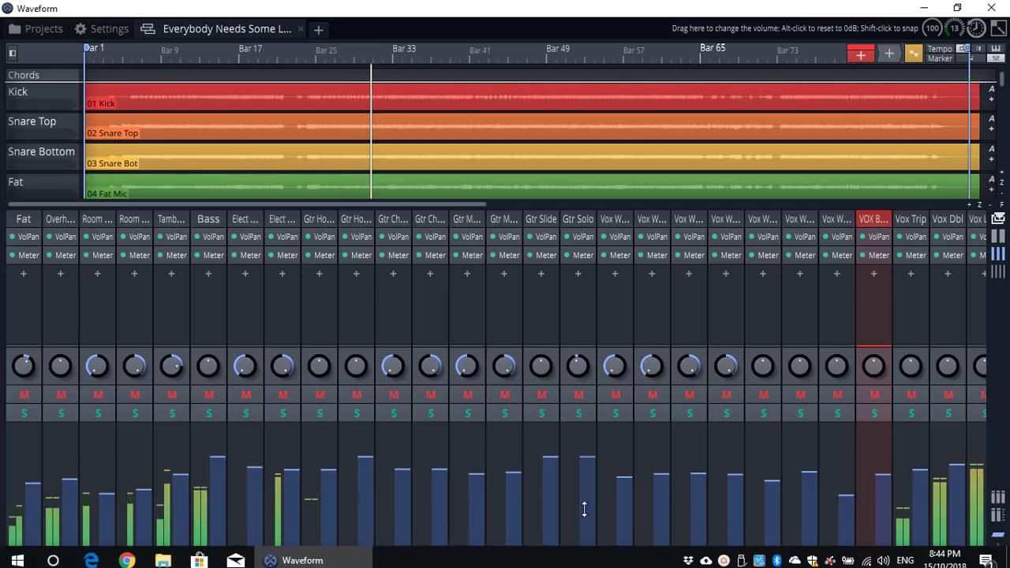
left_click_drag(595, 564, 646, 567)
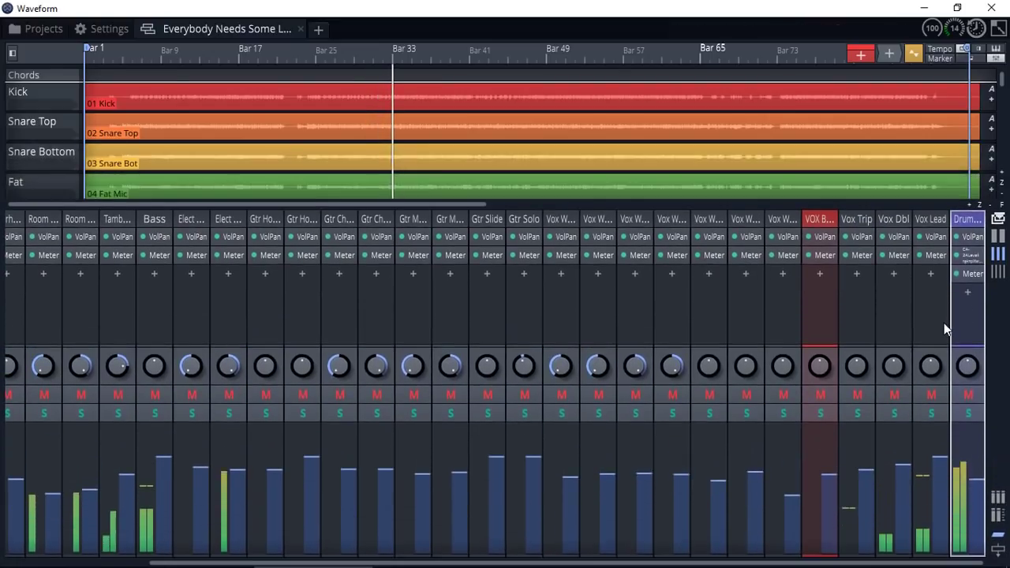
mouse_move(978, 480)
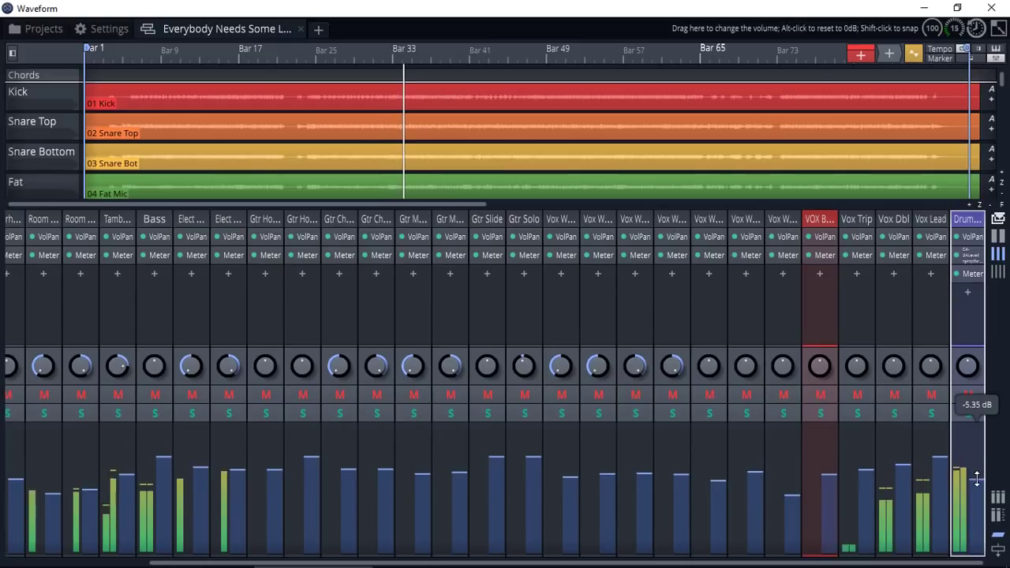
mouse_move(978, 479)
left_mouse_down()
mouse_move(975, 539)
mouse_move(977, 464)
left_mouse_up()
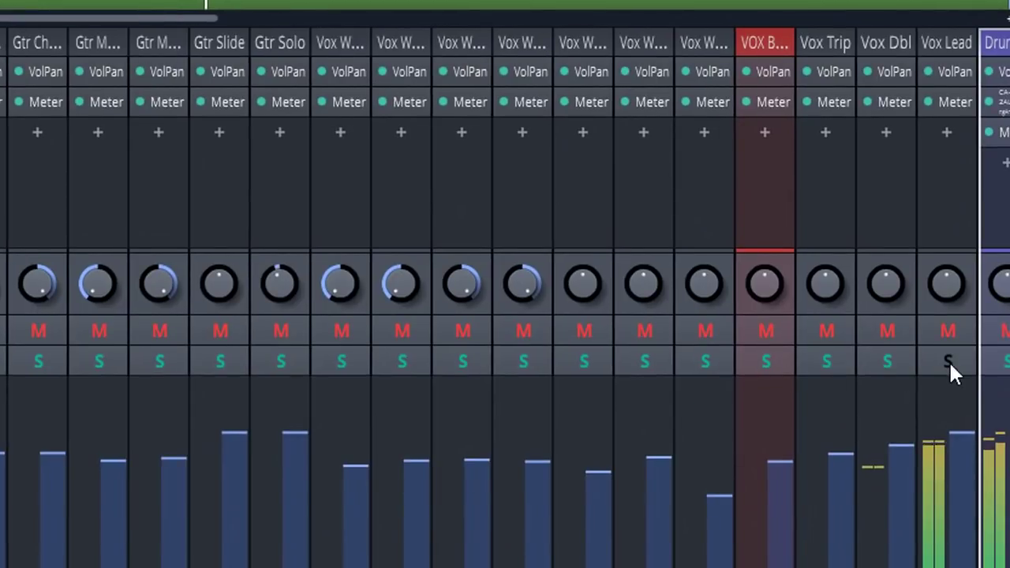
Try solo and mute on the Vox Lead channel, leaving it unmuted.
left_click(949, 360)
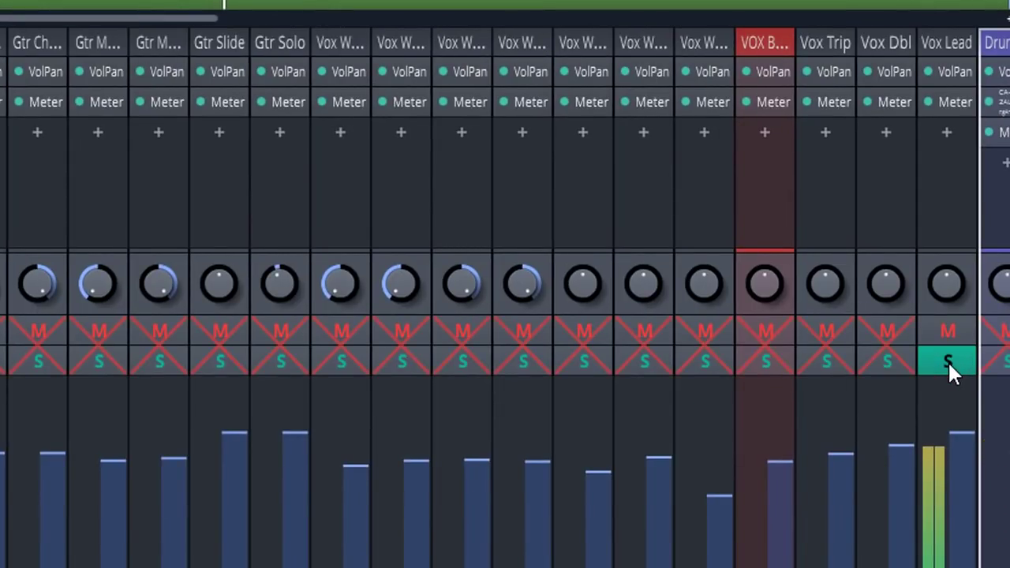
left_click(944, 330)
left_click(944, 362)
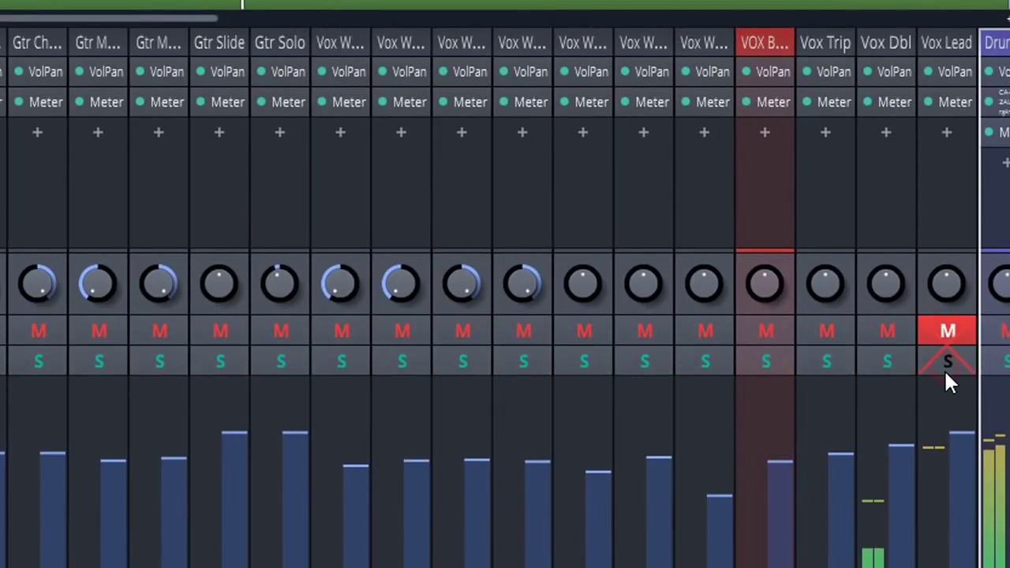
left_click(946, 330)
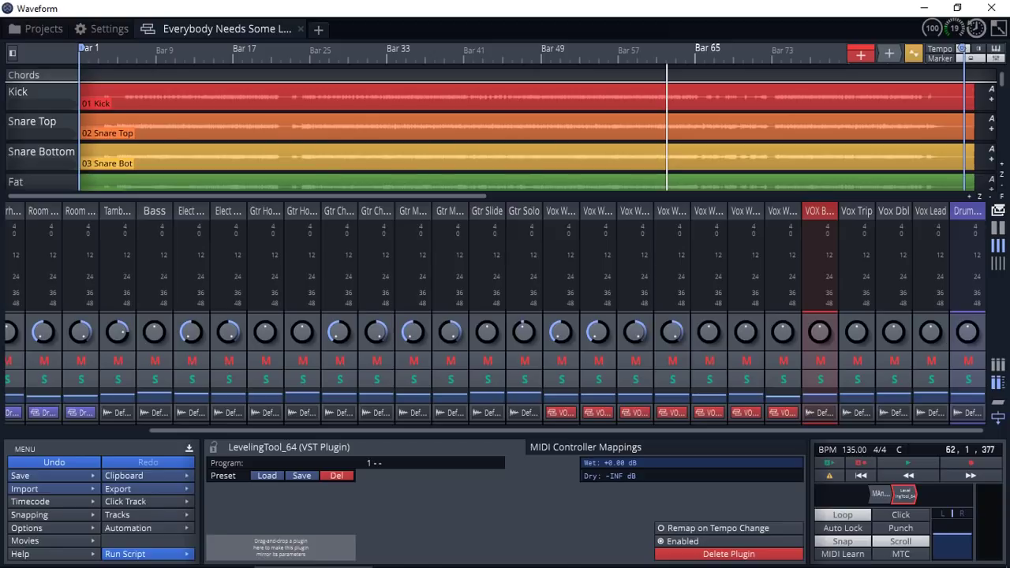
Resume playback from around bar 62 with the LevelingTool_64 settings open and meters active.
key("space")
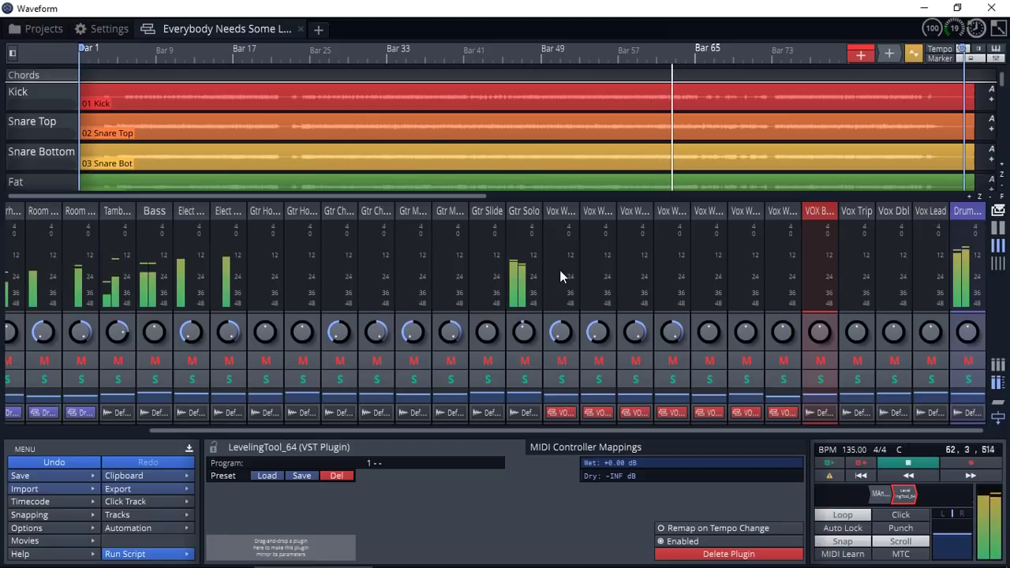